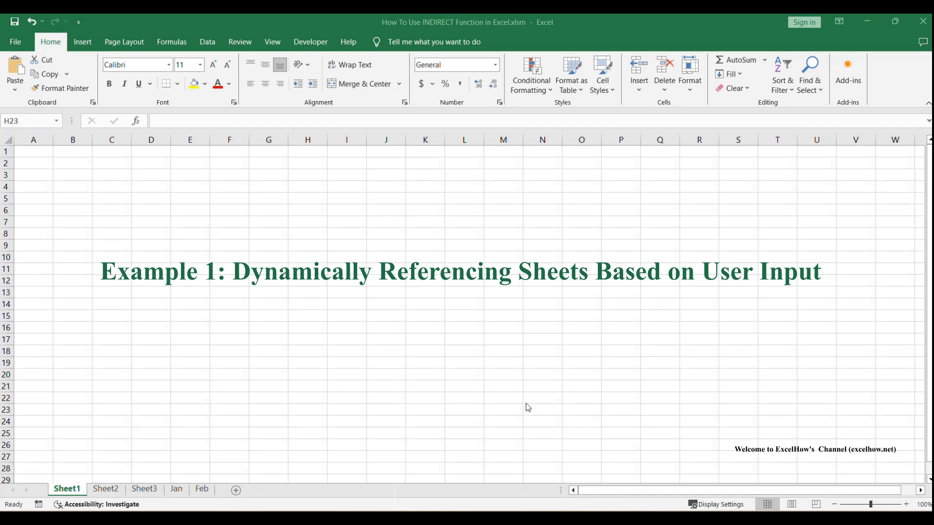
Switch to Sheet2, which holds Jan in A1 and its total 450 in B1.
{"action": "left_click", "coordinate": [108, 489]}
Review the Jan sheet's sales table A1:B4 with sales of 100, 200 and 150.
{"action": "left_click", "coordinate": [312, 366]}
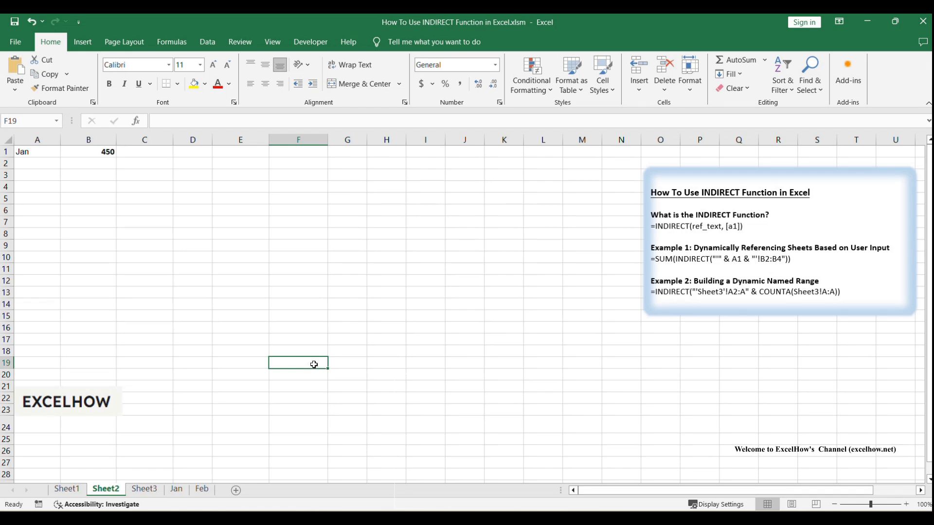
{"action": "left_click", "coordinate": [312, 353]}
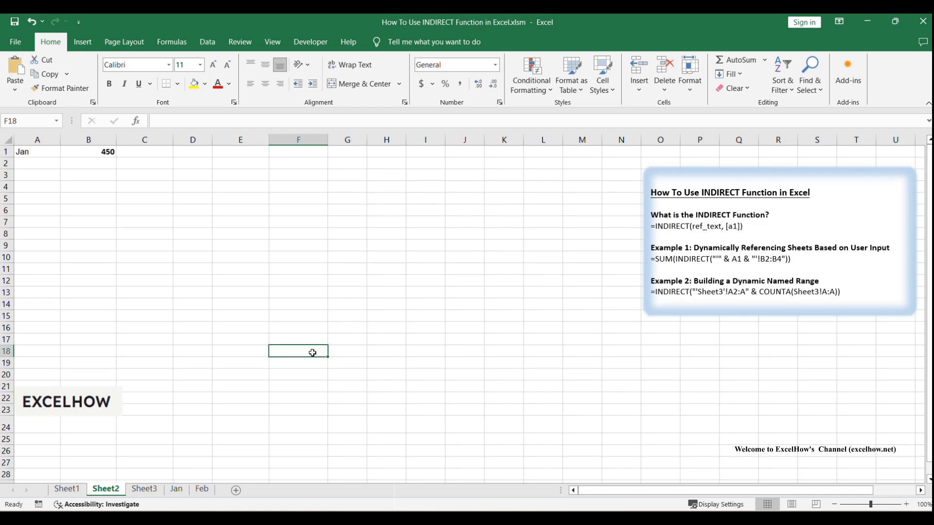
{"action": "left_click", "coordinate": [175, 490]}
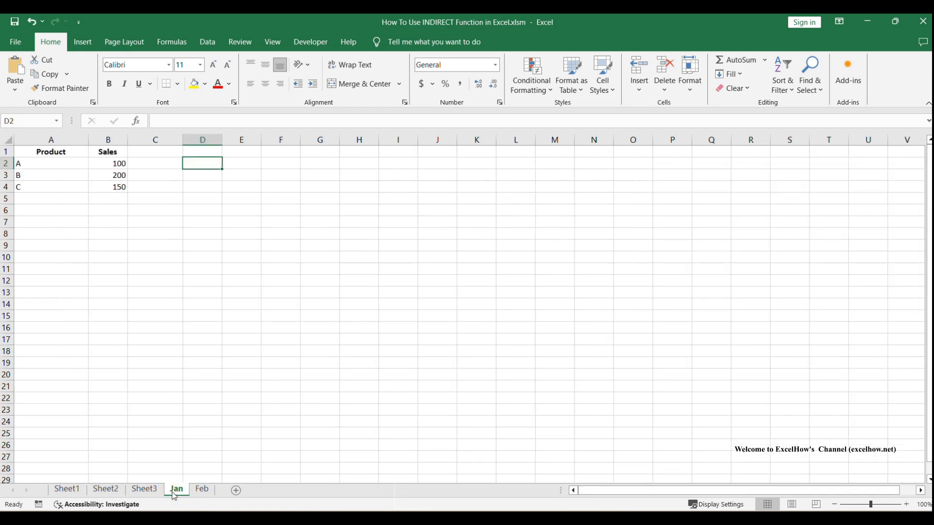
{"action": "left_click", "coordinate": [151, 314]}
{"action": "left_click_drag", "start_coordinate": [30, 150], "coordinate": [98, 184]}
{"action": "left_click", "coordinate": [242, 255]}
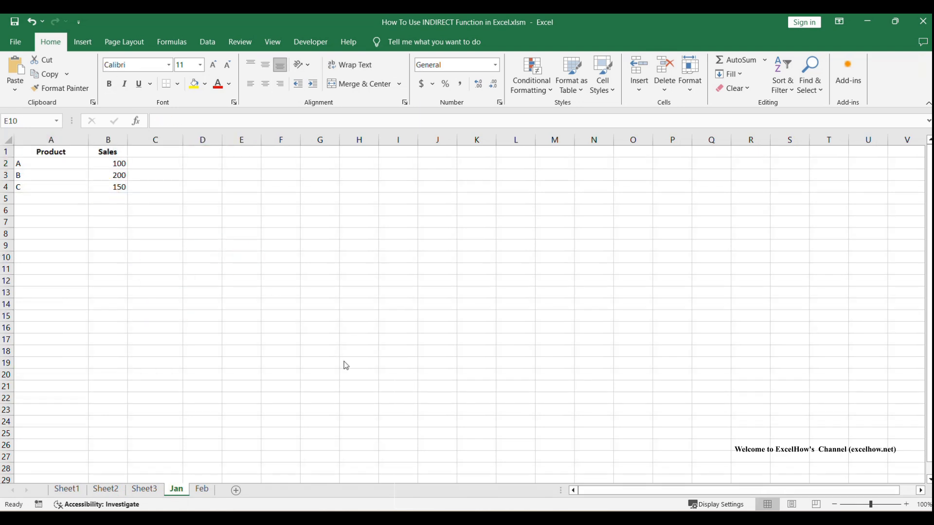
Select the Feb sheet's A1:B4 sales table to compare its total.
{"action": "left_click", "coordinate": [199, 489]}
{"action": "left_click_drag", "start_coordinate": [32, 151], "coordinate": [89, 189]}
{"action": "left_click", "coordinate": [386, 269]}
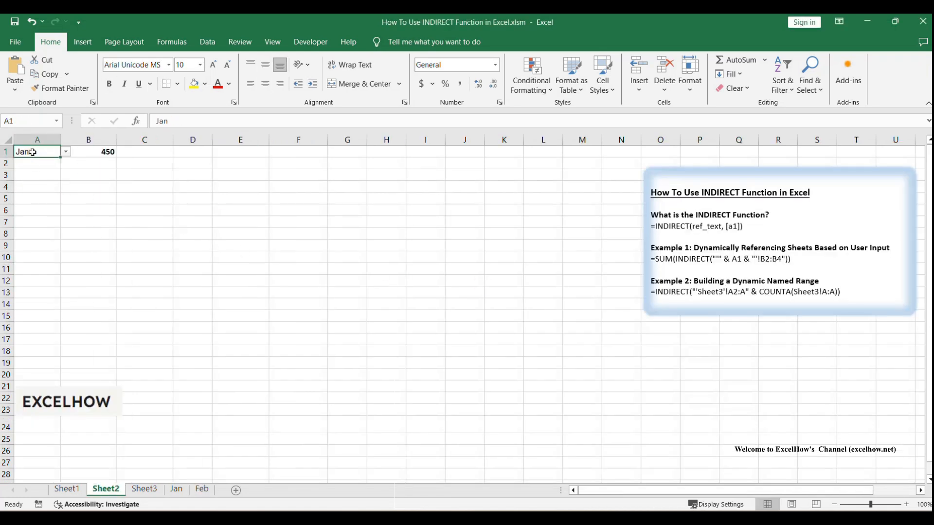
{"action": "left_click", "coordinate": [207, 41]}
{"action": "left_click", "coordinate": [584, 91]}
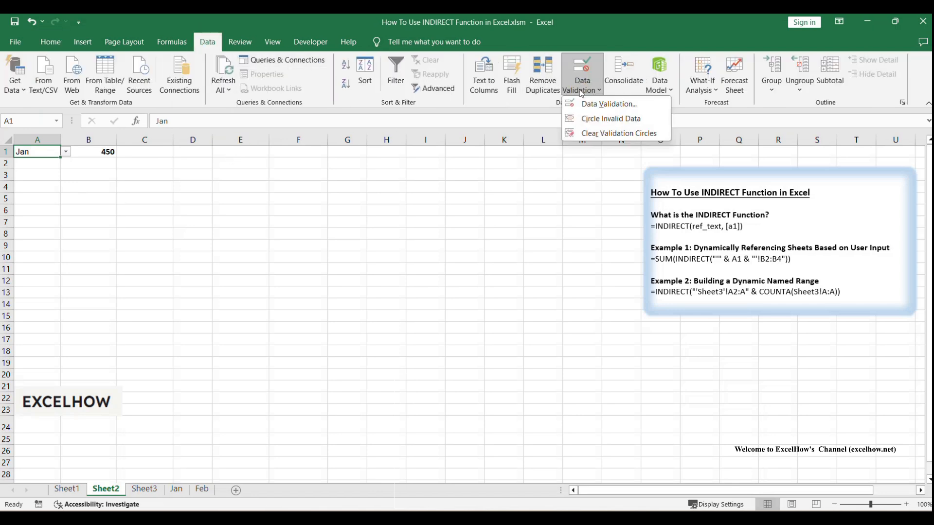
{"action": "left_click", "coordinate": [588, 103]}
{"action": "left_click_drag", "start_coordinate": [407, 209], "coordinate": [321, 184]}
{"action": "left_click", "coordinate": [301, 249]}
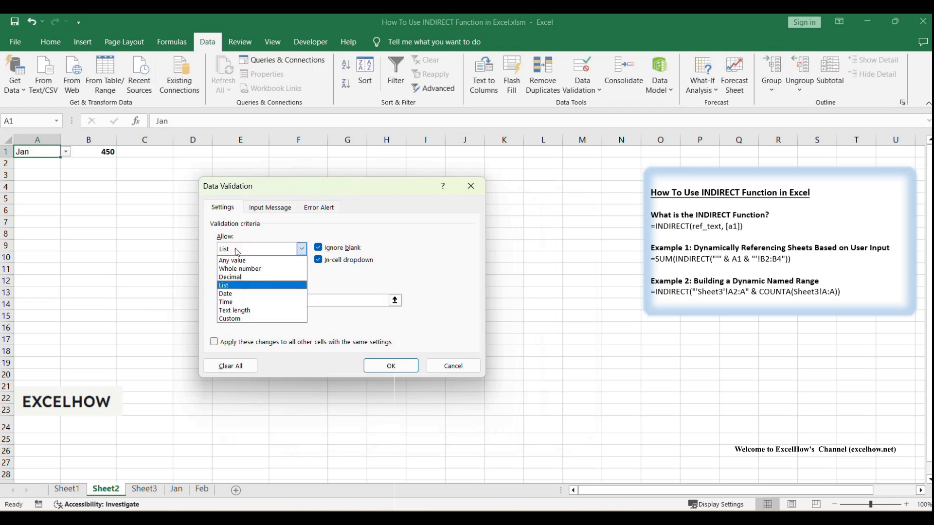
{"action": "left_click", "coordinate": [246, 231]}
{"action": "left_click", "coordinate": [392, 365]}
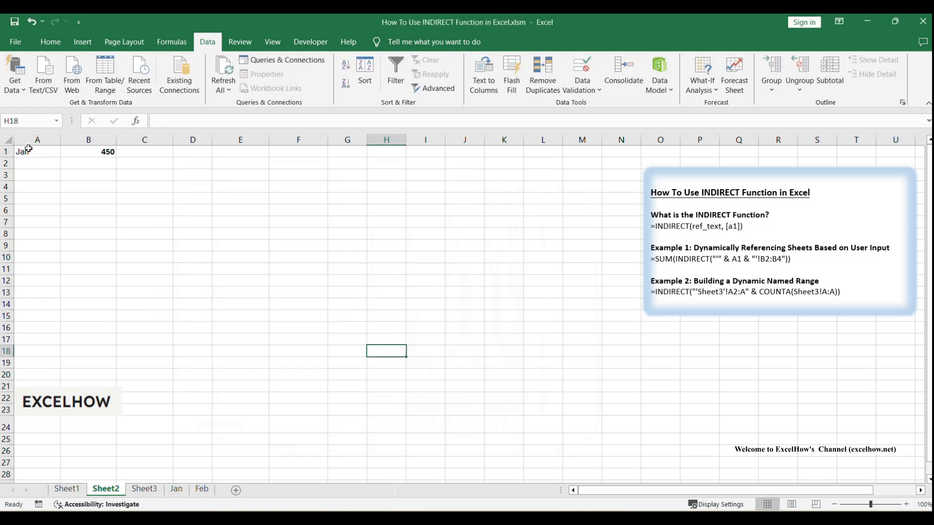
{"action": "left_click", "coordinate": [65, 151]}
{"action": "left_click", "coordinate": [175, 217]}
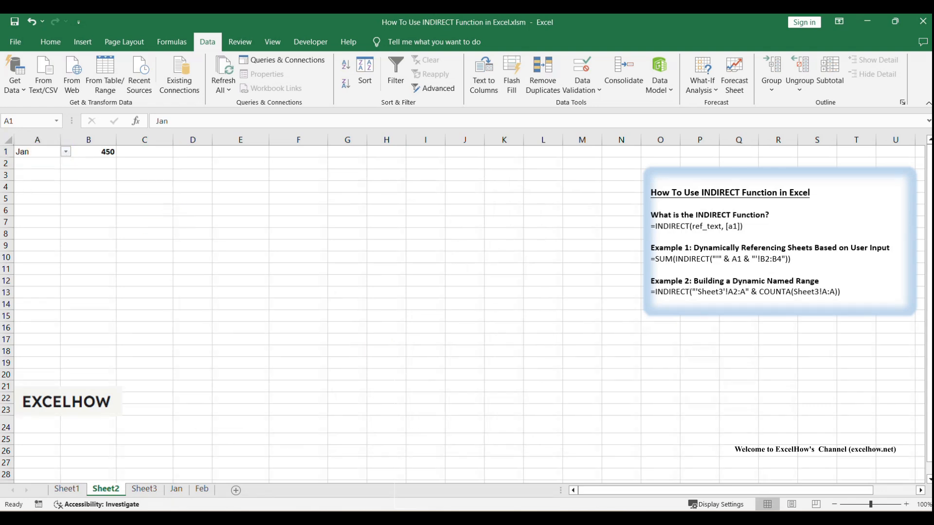
{"action": "left_click", "coordinate": [292, 280]}
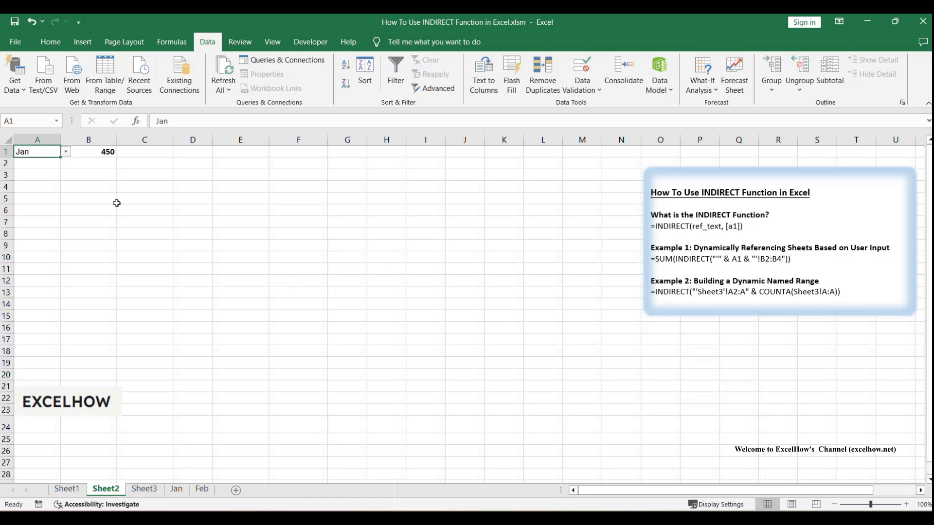
Inspect B1's =SUM(INDIRECT("'" & A1 & "'!B2:B4")) formula, highlighting its INDIRECT parts unchanged.
{"action": "left_click", "coordinate": [87, 153]}
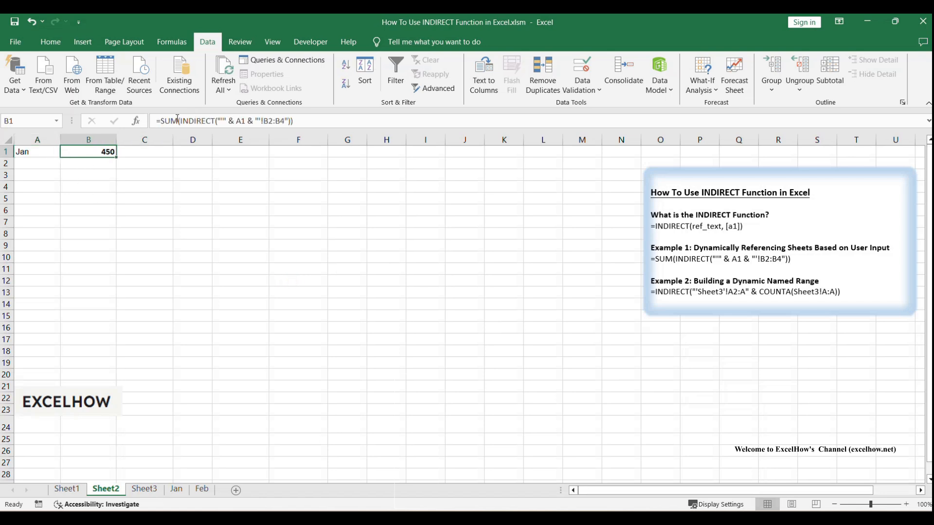
{"action": "left_click_drag", "start_coordinate": [157, 120], "coordinate": [314, 124]}
{"action": "left_click", "coordinate": [316, 123]}
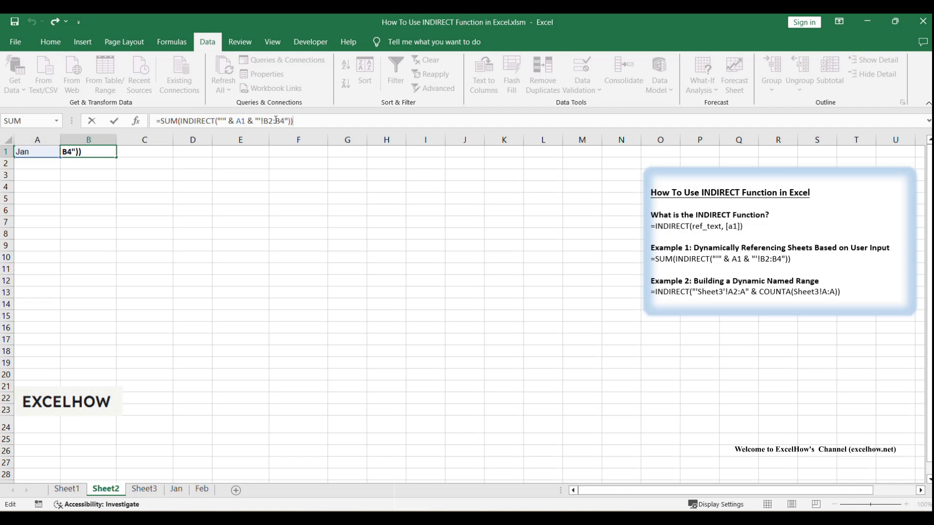
{"action": "left_click_drag", "start_coordinate": [254, 120], "coordinate": [293, 121]}
{"action": "left_click", "coordinate": [303, 122]}
{"action": "left_click_drag", "start_coordinate": [181, 121], "coordinate": [309, 120]}
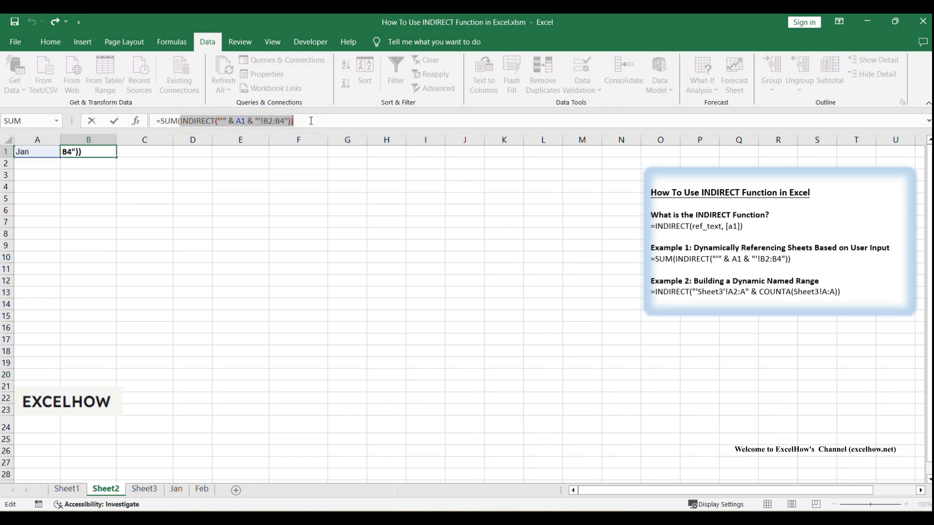
{"action": "left_click", "coordinate": [311, 121]}
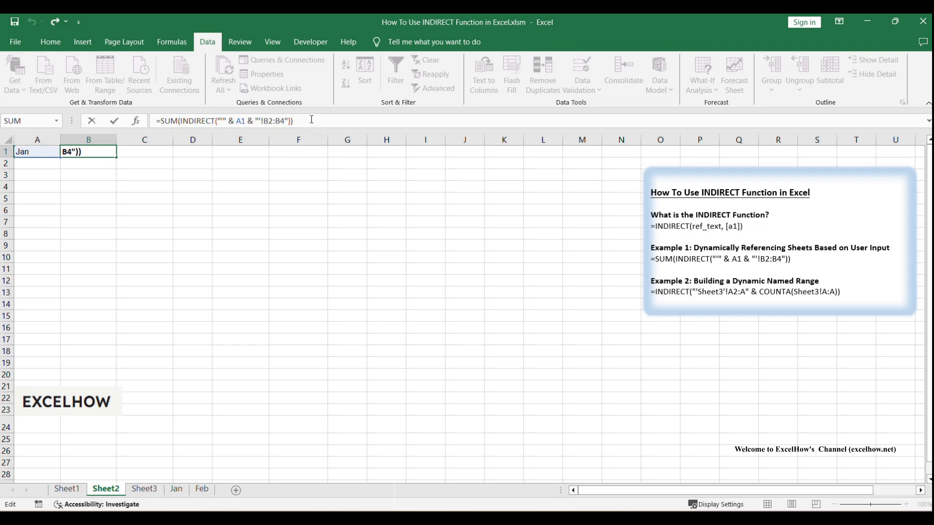
{"action": "left_click", "coordinate": [238, 194]}
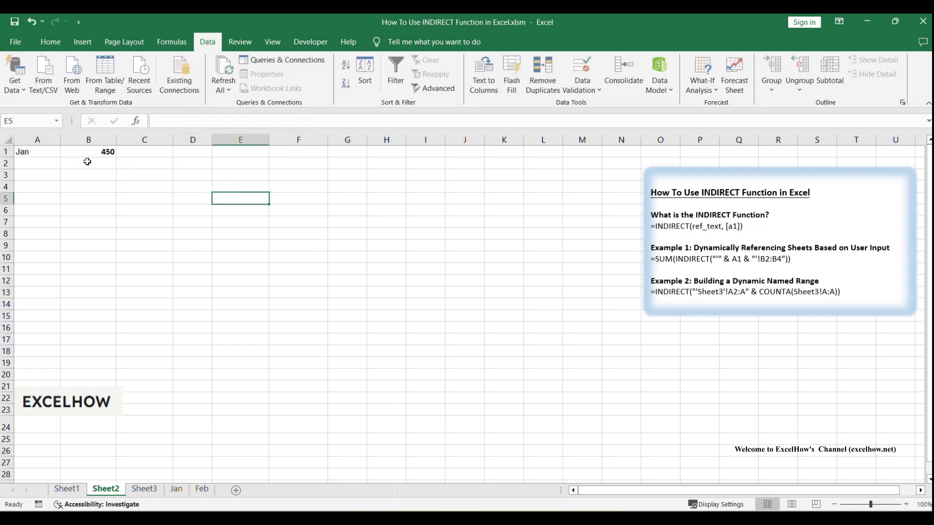
Compare A1's sheet name Jan with B1's resulting total of 450.
{"action": "left_click", "coordinate": [54, 151]}
{"action": "left_click", "coordinate": [110, 153]}
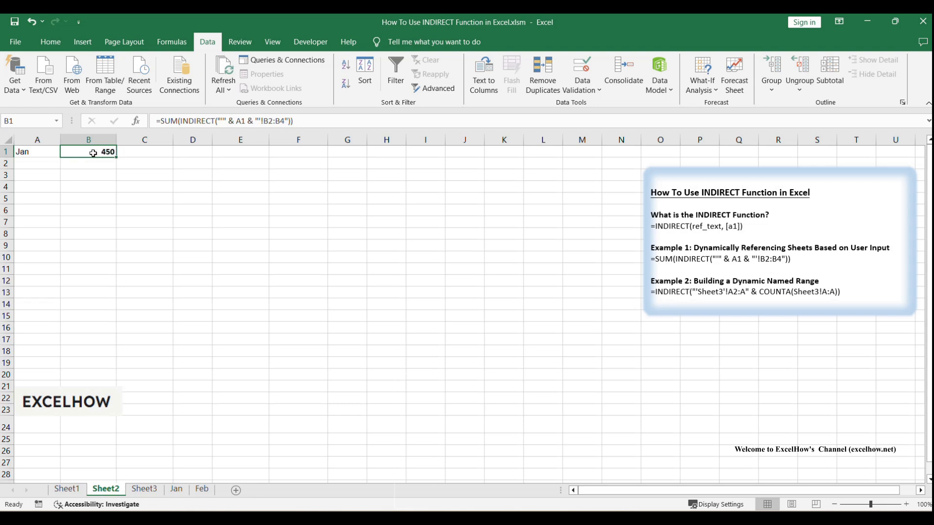
{"action": "left_click", "coordinate": [135, 155]}
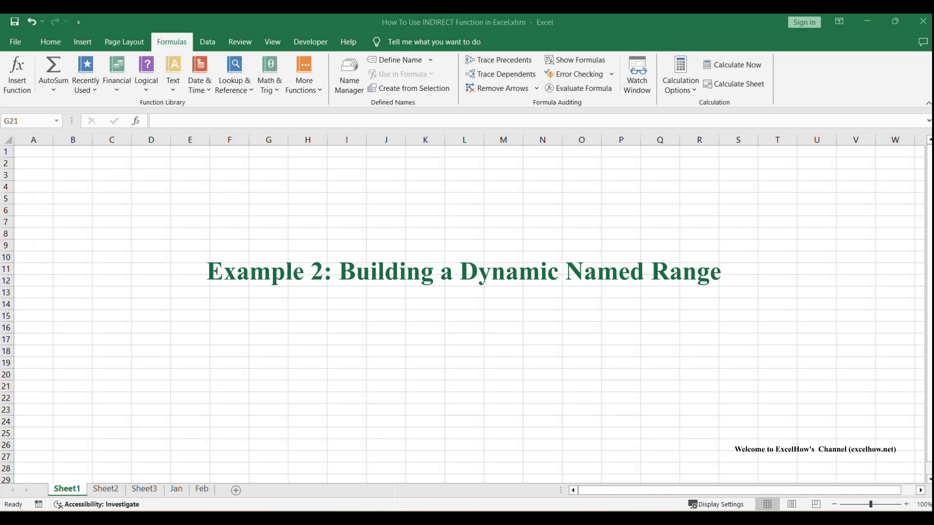
Read the INDIRECT notes on Sheet2, then view Sheet3's Apple, Banana, Orange product list.
{"action": "left_click", "coordinate": [161, 395]}
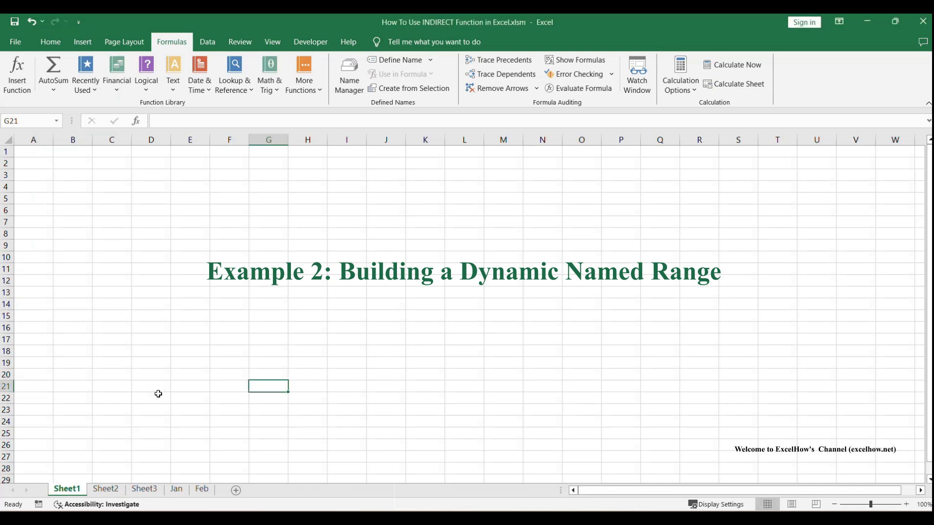
{"action": "left_click", "coordinate": [115, 493]}
{"action": "left_click", "coordinate": [338, 364]}
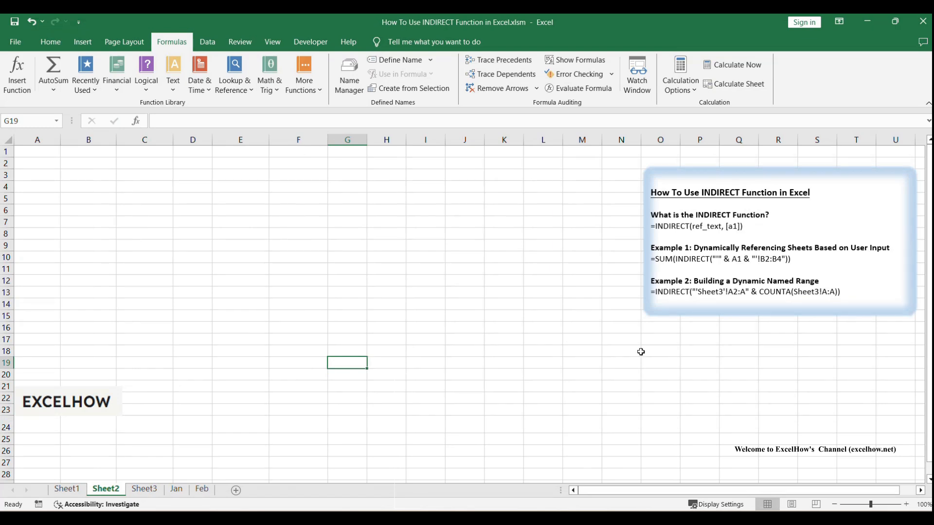
{"action": "left_click", "coordinate": [695, 291]}
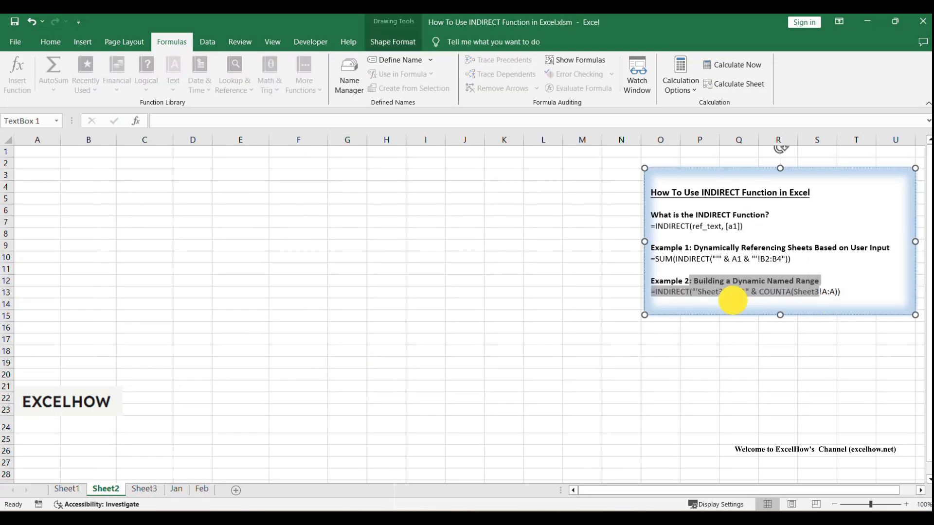
{"action": "left_click", "coordinate": [530, 330]}
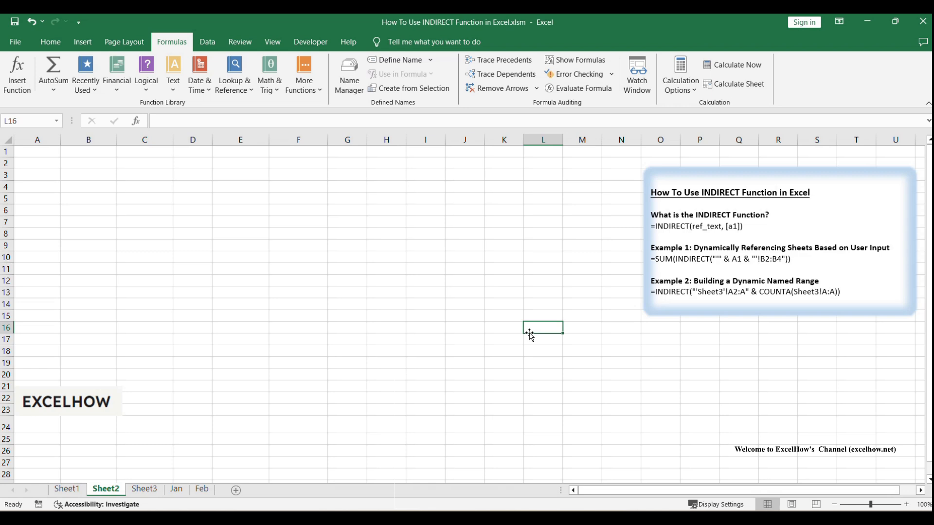
{"action": "left_click", "coordinate": [437, 295]}
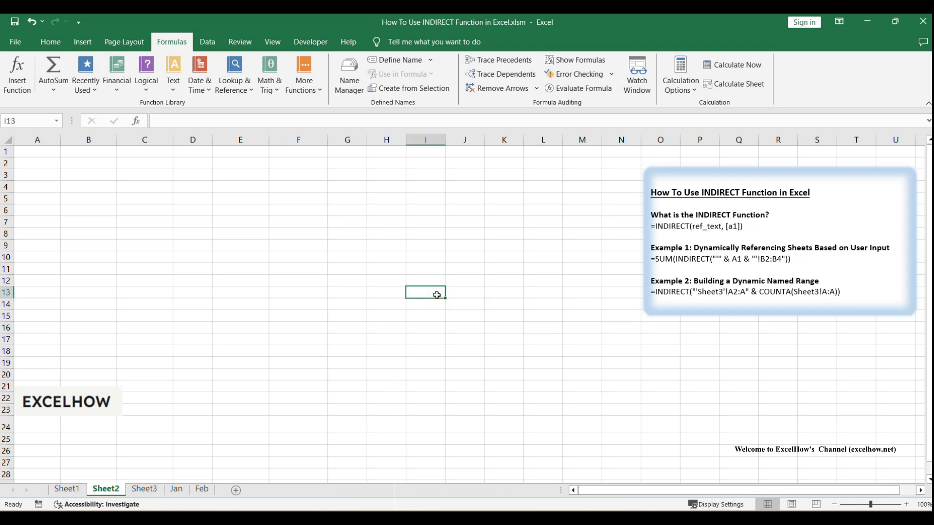
{"action": "double_click", "coordinate": [674, 293]}
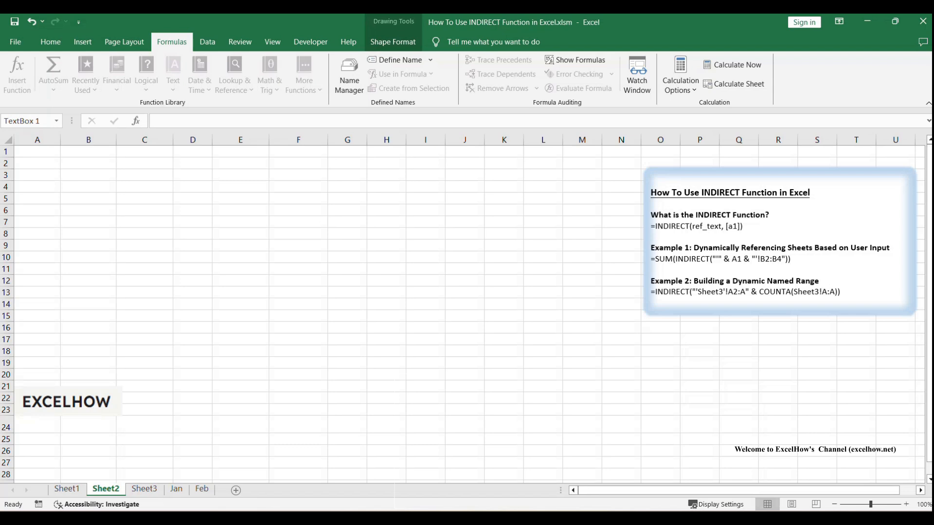
{"action": "left_click", "coordinate": [146, 489]}
{"action": "left_click", "coordinate": [106, 209]}
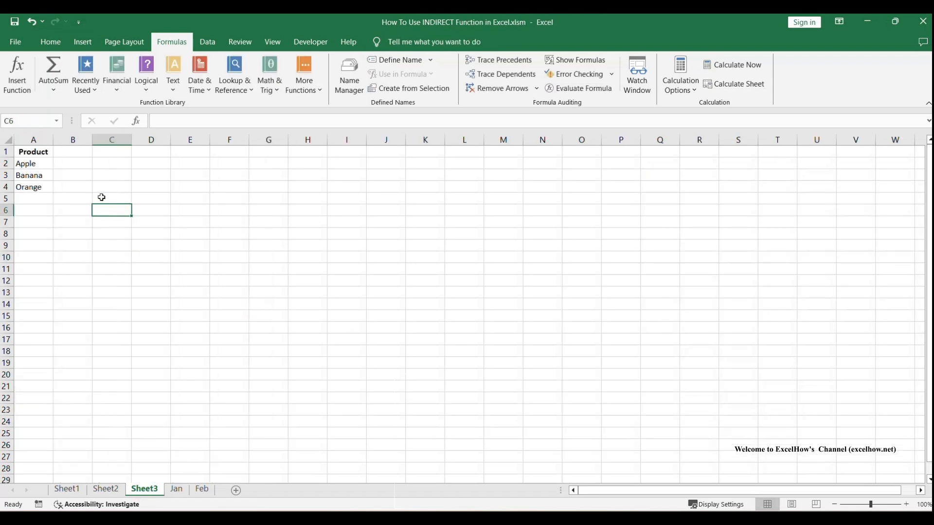
Select Sheet3's Product list A1:A4 and its items Apple to Orange in A2:A4.
{"action": "left_click_drag", "start_coordinate": [33, 150], "coordinate": [37, 188]}
{"action": "left_click", "coordinate": [141, 221]}
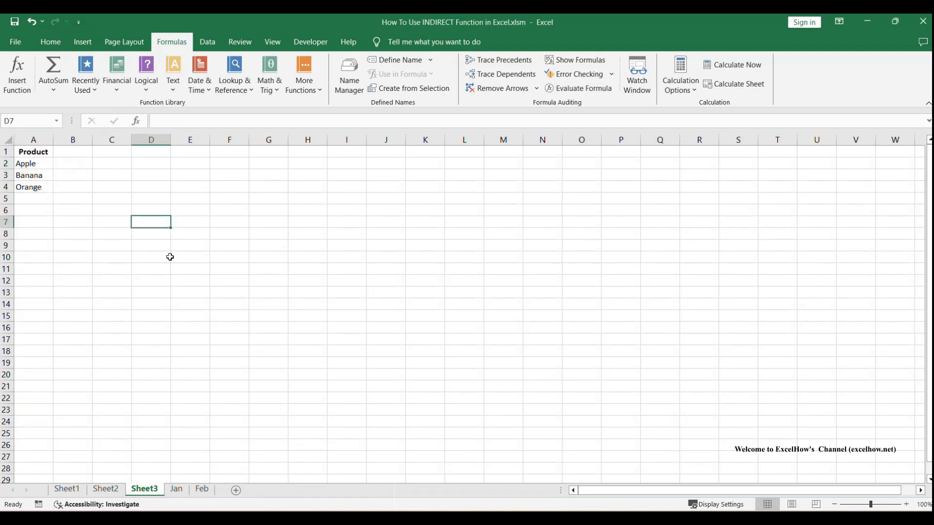
{"action": "left_click", "coordinate": [30, 162]}
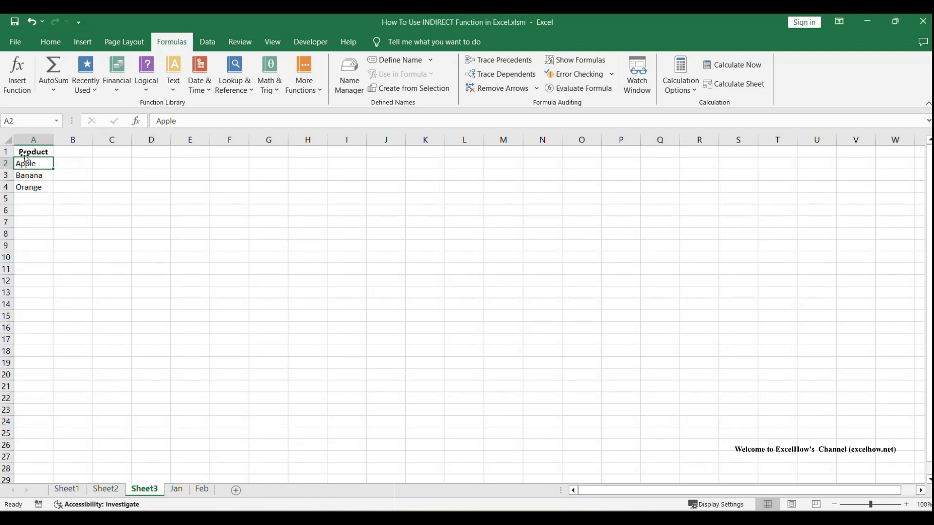
{"action": "left_click", "coordinate": [25, 187]}
{"action": "left_click_drag", "start_coordinate": [29, 166], "coordinate": [29, 187]}
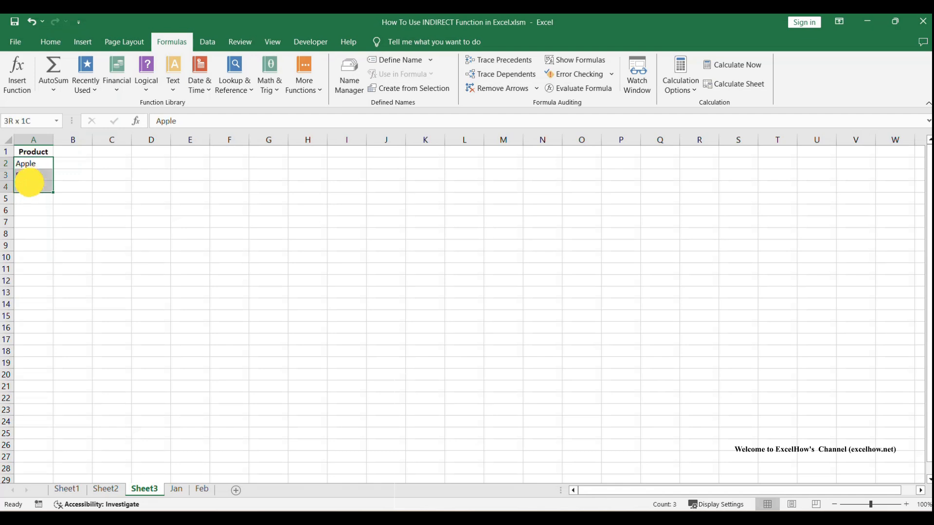
{"action": "left_click", "coordinate": [20, 200]}
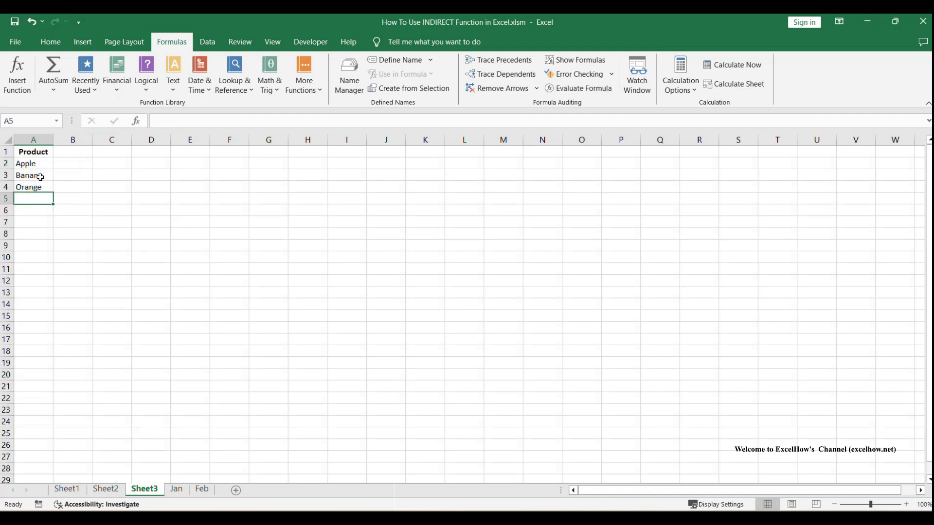
{"action": "left_click", "coordinate": [283, 340]}
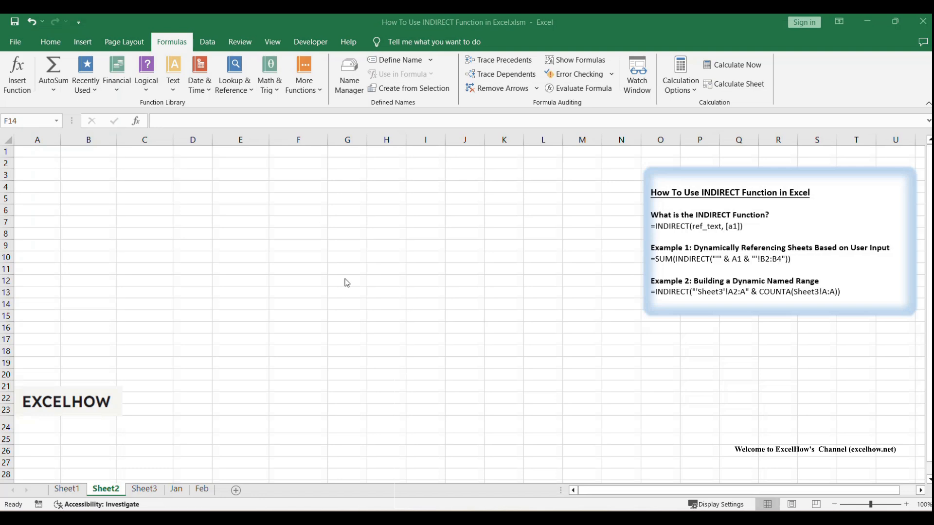
Define ProductList in Name Manager as =INDIRECT("'Sheet3'!A2:A" & COUNTA(Sheet3!A:A)), then verify it.
{"action": "left_click", "coordinate": [273, 216]}
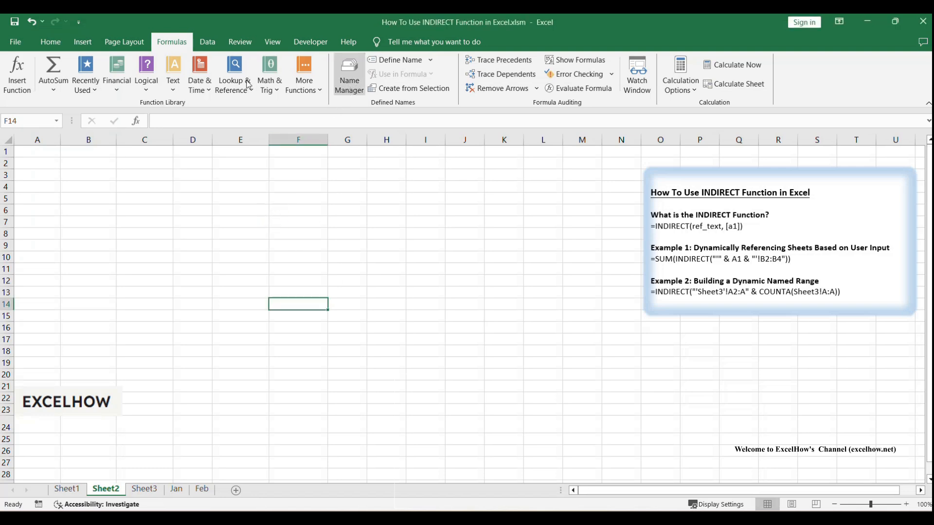
{"action": "left_click", "coordinate": [351, 89]}
{"action": "left_click_drag", "start_coordinate": [358, 156], "coordinate": [381, 137]}
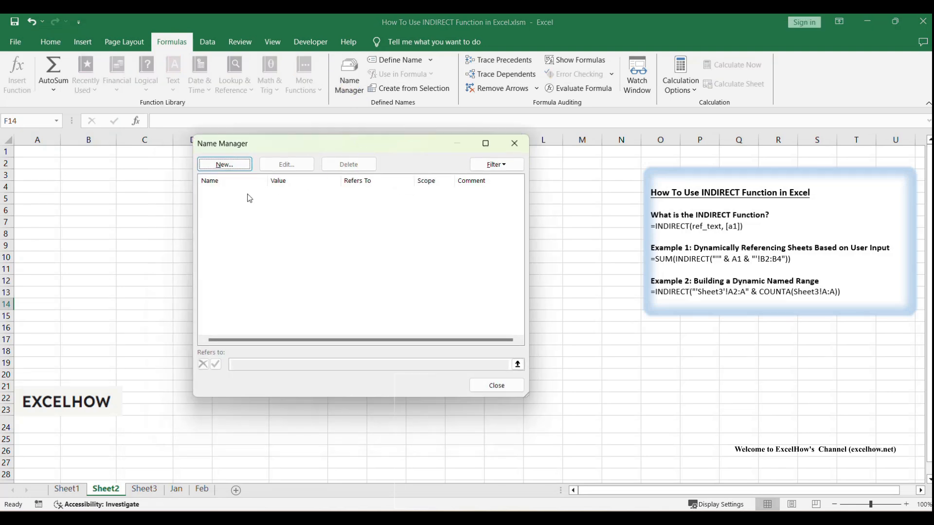
{"action": "left_click", "coordinate": [241, 168]}
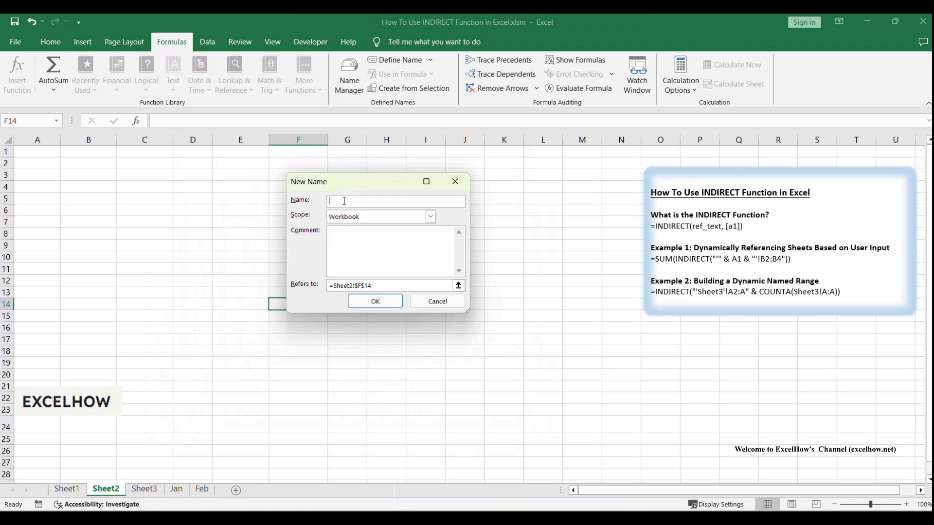
{"action": "type", "text": "ProductList"}
{"action": "left_click_drag", "start_coordinate": [361, 201], "coordinate": [295, 200]}
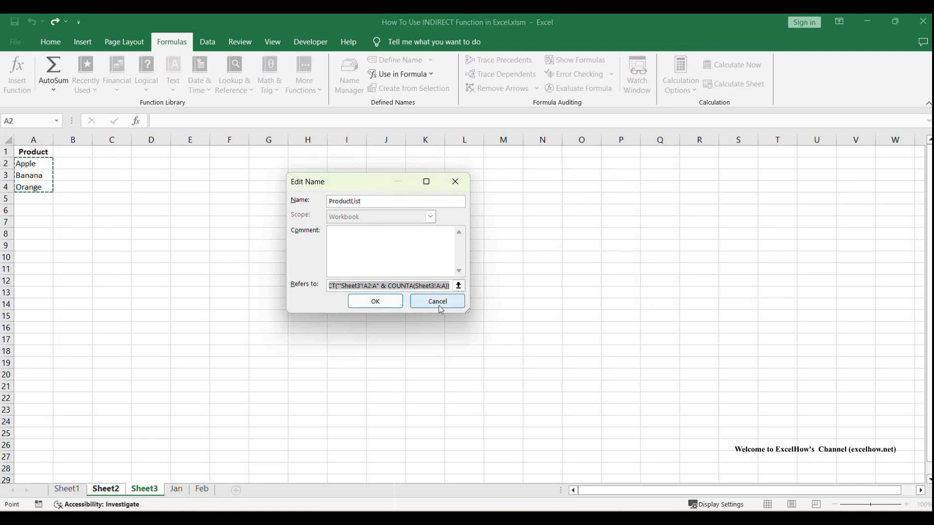
{"action": "left_click", "coordinate": [375, 302]}
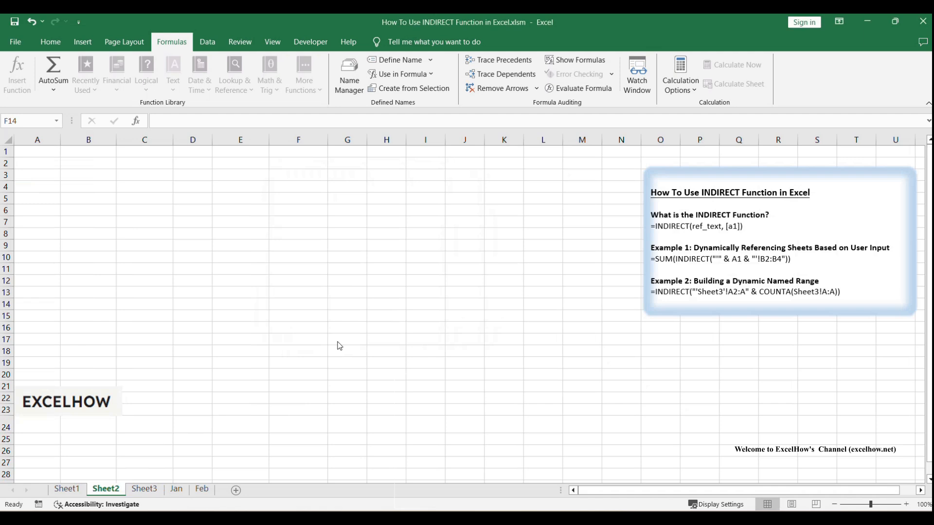
{"action": "key", "text": "ctrl+F3"}
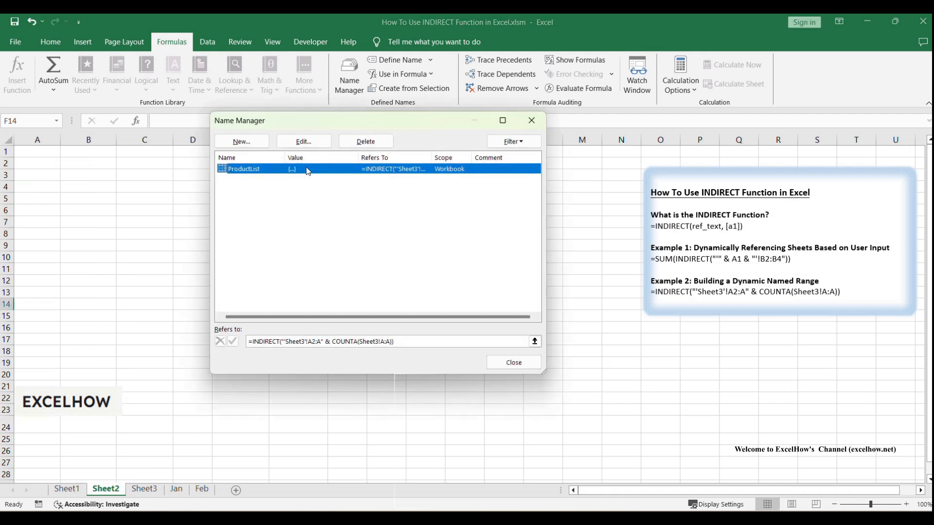
{"action": "left_click", "coordinate": [514, 363]}
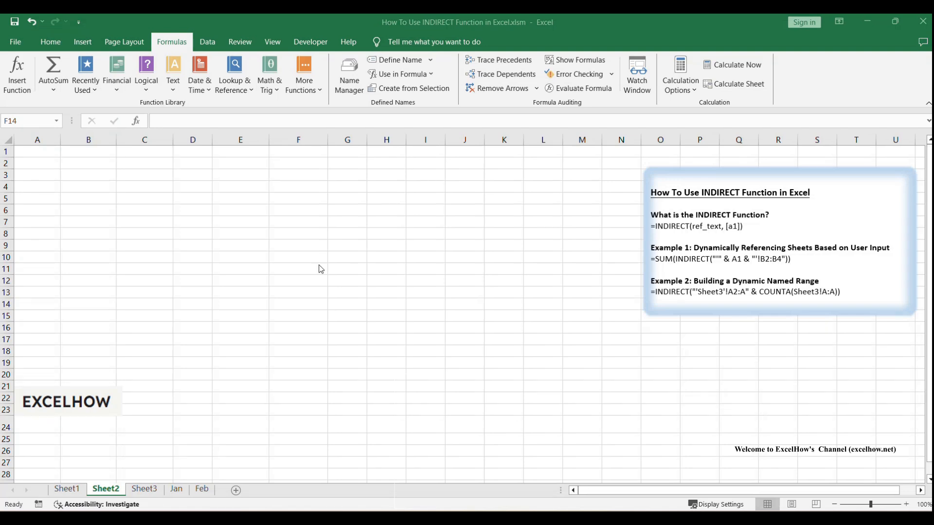
Select cell B1 on Sheet2 to receive the dropdown.
{"action": "left_click", "coordinate": [211, 43]}
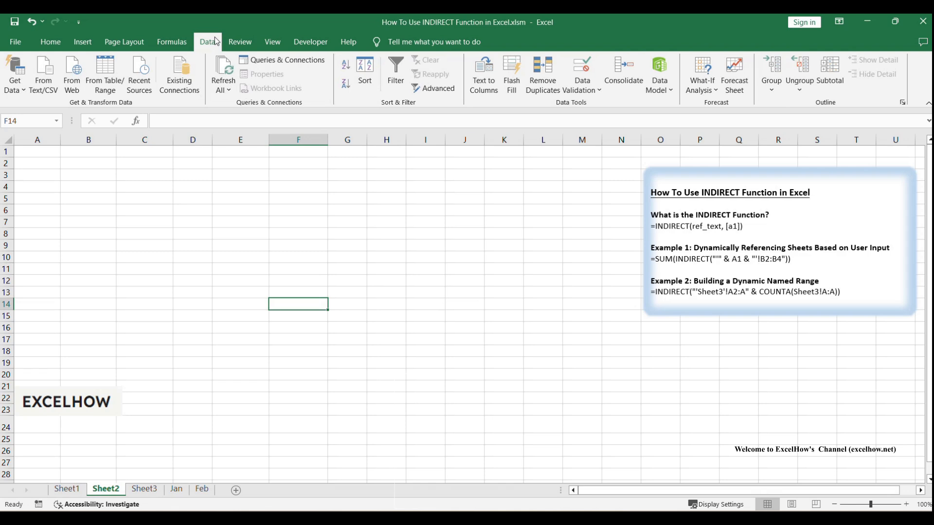
{"action": "left_click", "coordinate": [108, 185]}
{"action": "left_click", "coordinate": [180, 187]}
{"action": "left_click", "coordinate": [107, 152]}
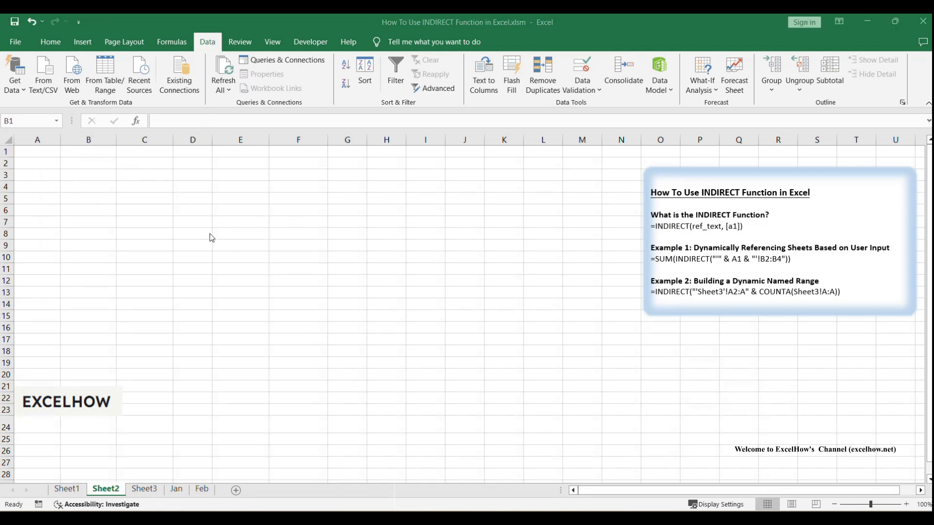
Give B1 a List data validation with source =ProductList.
{"action": "left_click", "coordinate": [208, 42]}
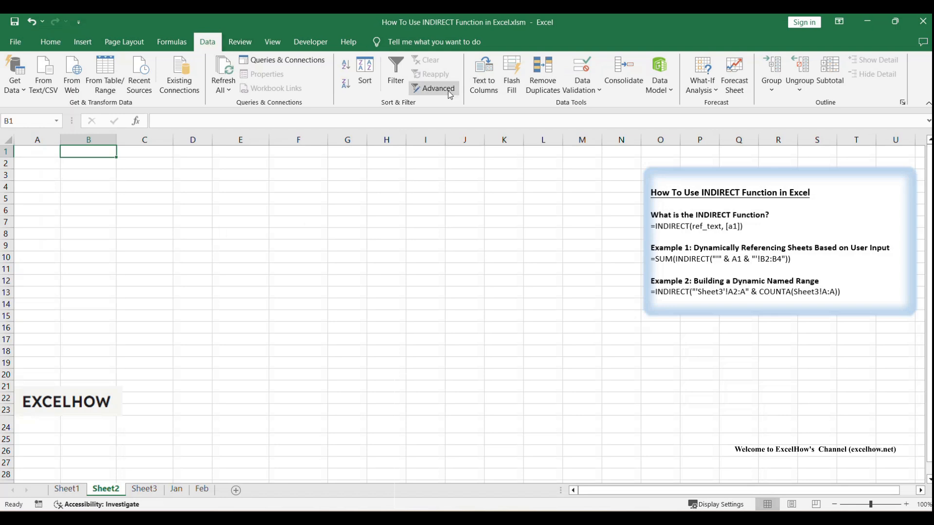
{"action": "left_click", "coordinate": [585, 87]}
{"action": "left_click", "coordinate": [589, 104]}
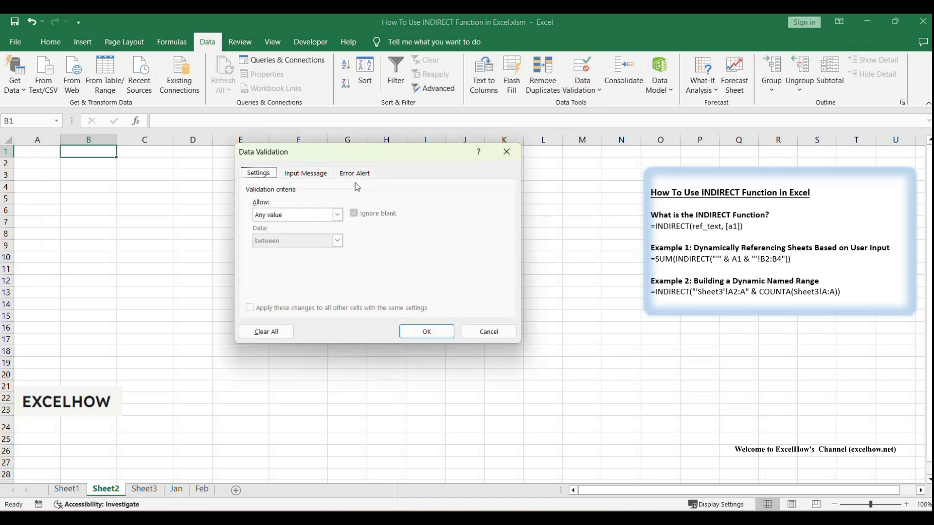
{"action": "left_click", "coordinate": [287, 214]}
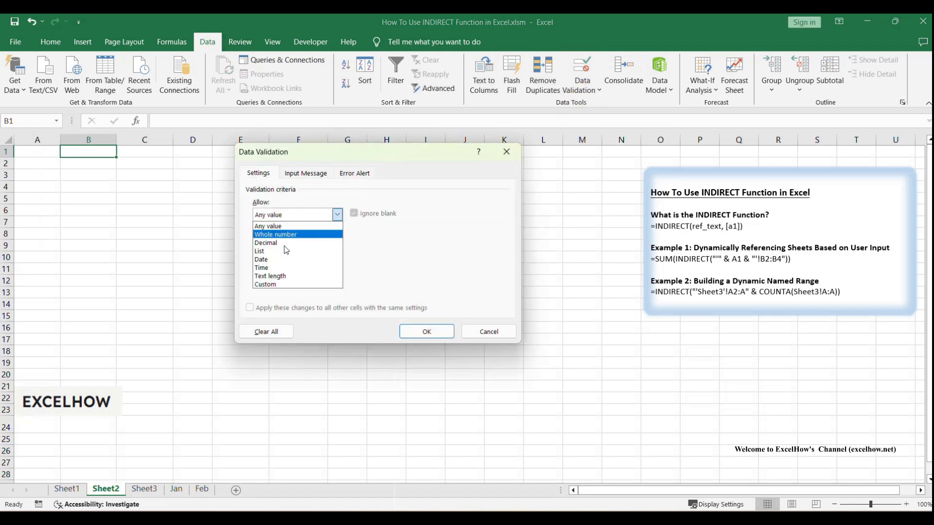
{"action": "left_click", "coordinate": [286, 248]}
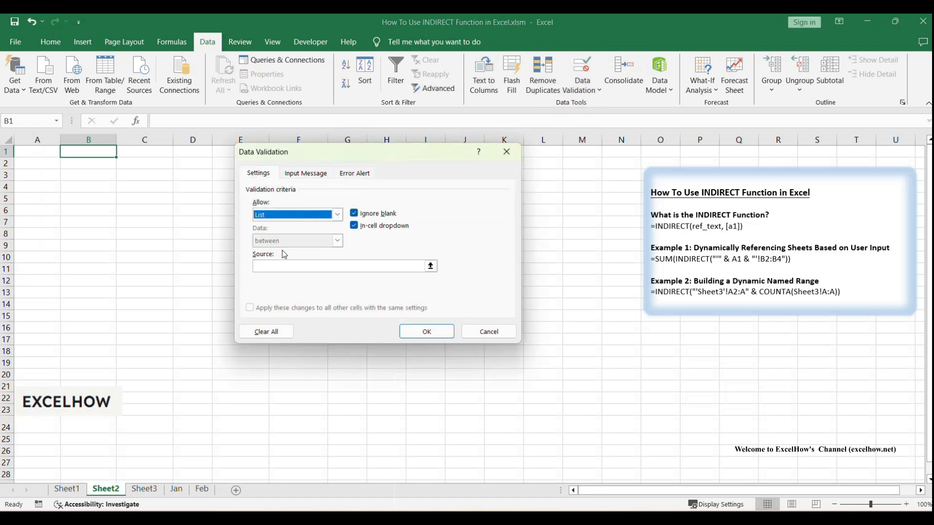
{"action": "left_click", "coordinate": [318, 270]}
{"action": "type", "text": "=ProductList"}
{"action": "left_click", "coordinate": [312, 267]}
{"action": "left_click_drag", "start_coordinate": [285, 266], "coordinate": [253, 266]}
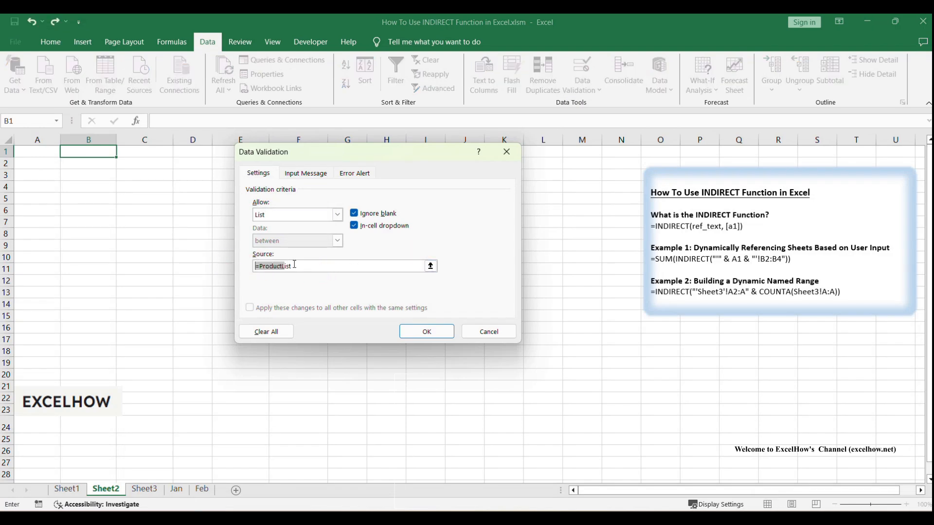
{"action": "left_click", "coordinate": [404, 329]}
{"action": "left_click", "coordinate": [182, 267]}
Choose Apple, then Banana, then Orange from B1's product dropdown.
{"action": "double_click", "coordinate": [91, 151]}
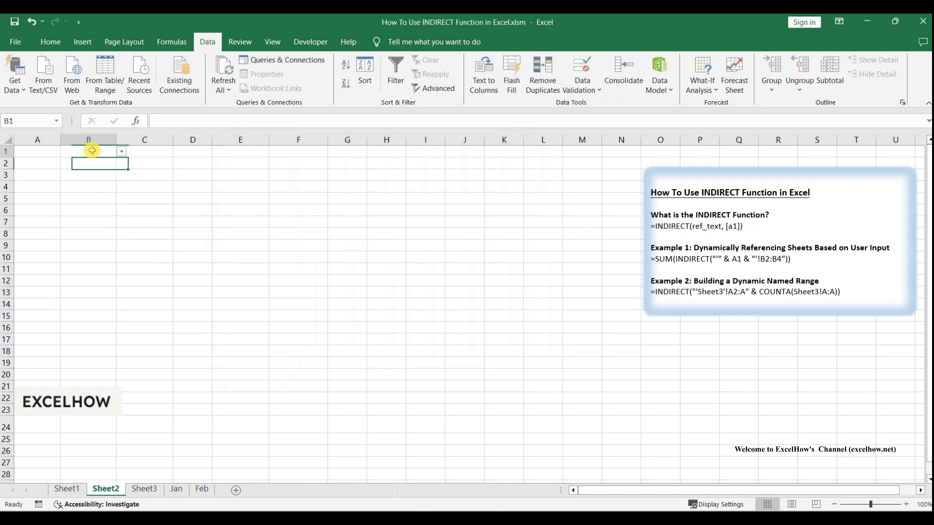
{"action": "left_click", "coordinate": [122, 152]}
{"action": "left_click", "coordinate": [78, 162]}
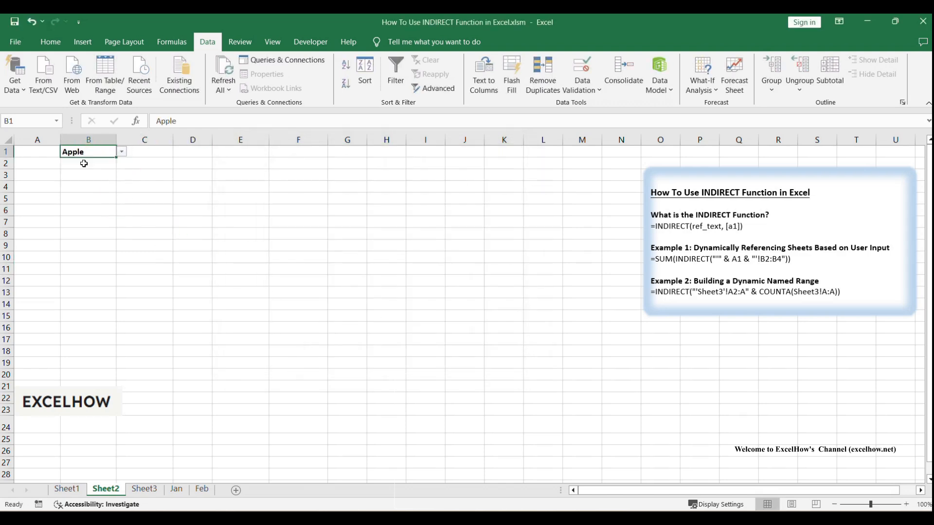
{"action": "left_click", "coordinate": [121, 152]}
{"action": "left_click", "coordinate": [87, 170]}
{"action": "left_click", "coordinate": [125, 184]}
{"action": "left_click", "coordinate": [100, 152]}
{"action": "left_click", "coordinate": [124, 154]}
{"action": "left_click", "coordinate": [92, 179]}
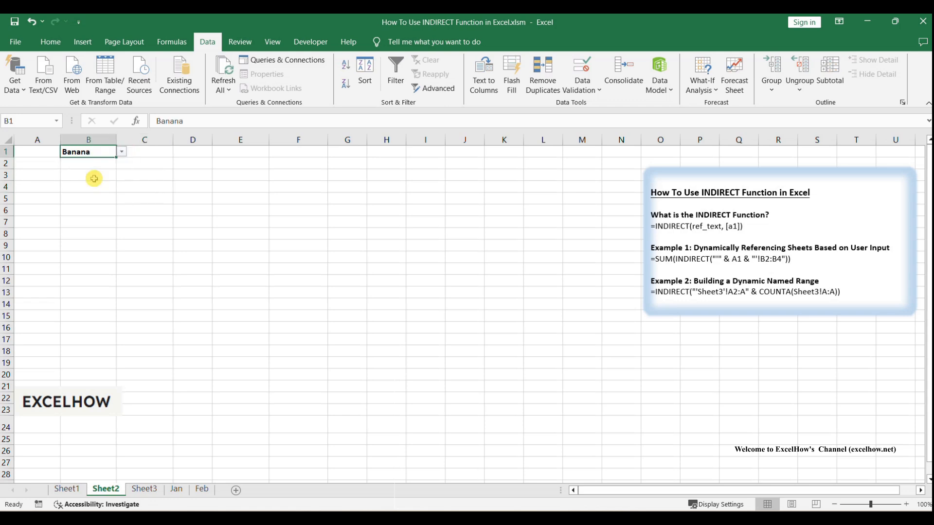
{"action": "left_click", "coordinate": [191, 198]}
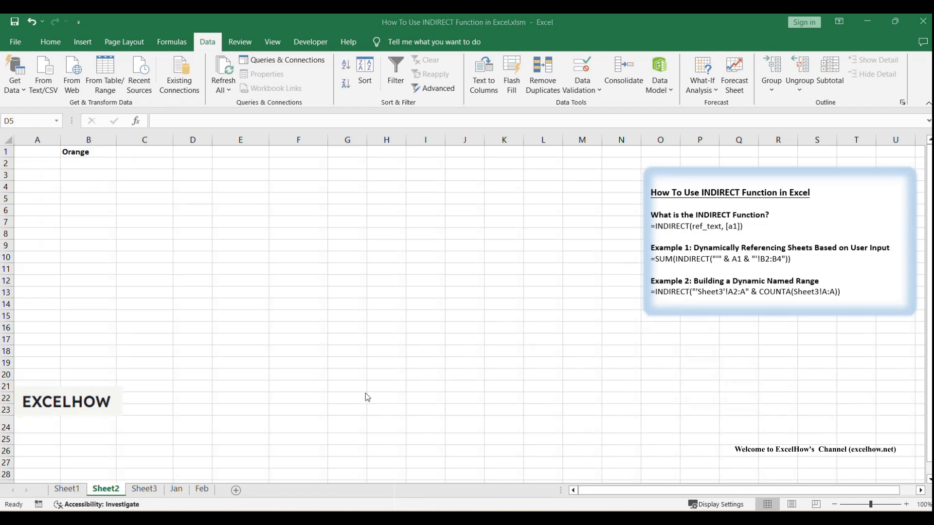
{"action": "left_click", "coordinate": [271, 340]}
{"action": "left_click", "coordinate": [149, 491]}
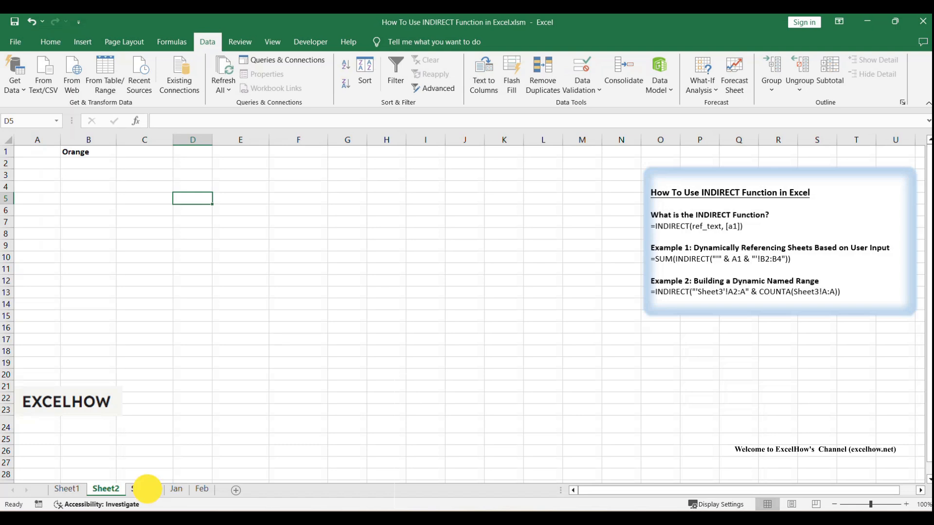
Add Mango in A5 below Orange in Sheet3's product list.
{"action": "left_click", "coordinate": [35, 200]}
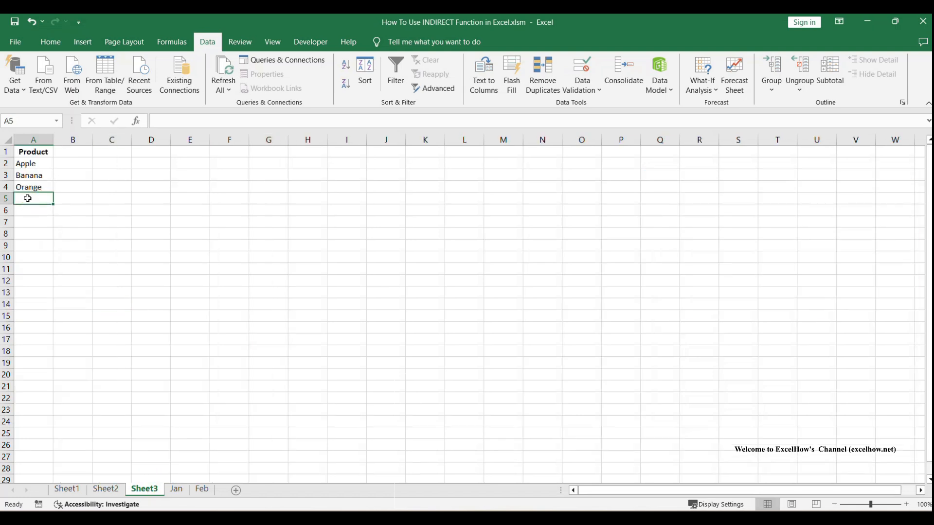
{"action": "type", "text": "Mango"}
{"action": "left_click", "coordinate": [70, 207]}
{"action": "left_click", "coordinate": [38, 198]}
On Sheet2, choose Mango from B1's updated ProductList dropdown.
{"action": "left_click", "coordinate": [113, 490]}
{"action": "left_click", "coordinate": [185, 330]}
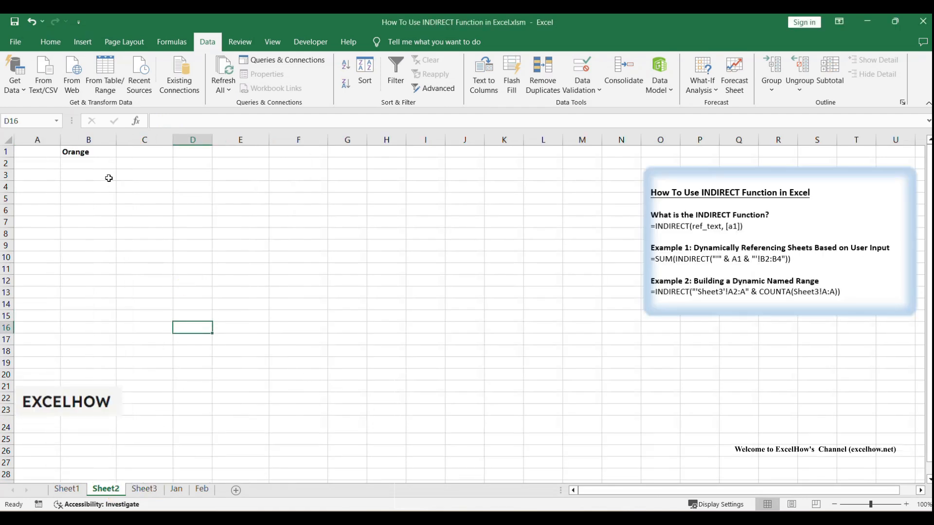
{"action": "left_click", "coordinate": [94, 152]}
{"action": "left_click", "coordinate": [122, 152]}
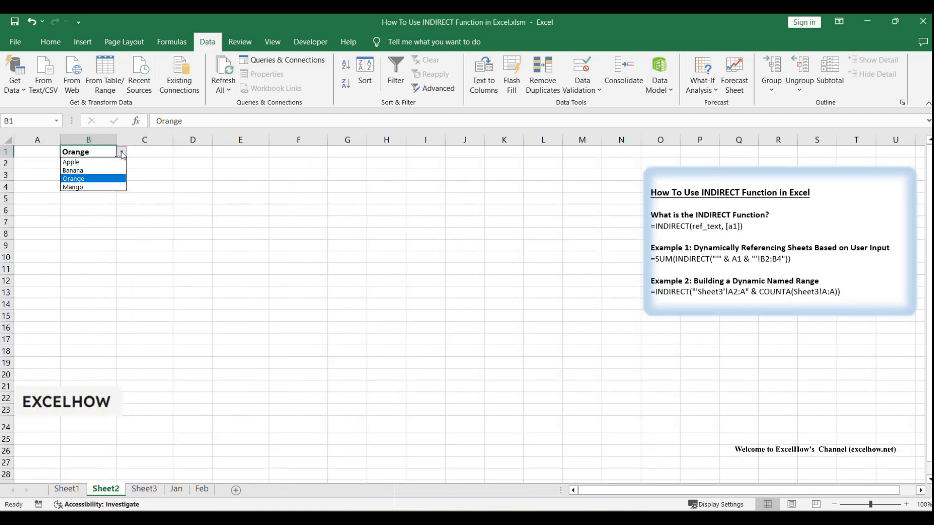
{"action": "left_click", "coordinate": [90, 188]}
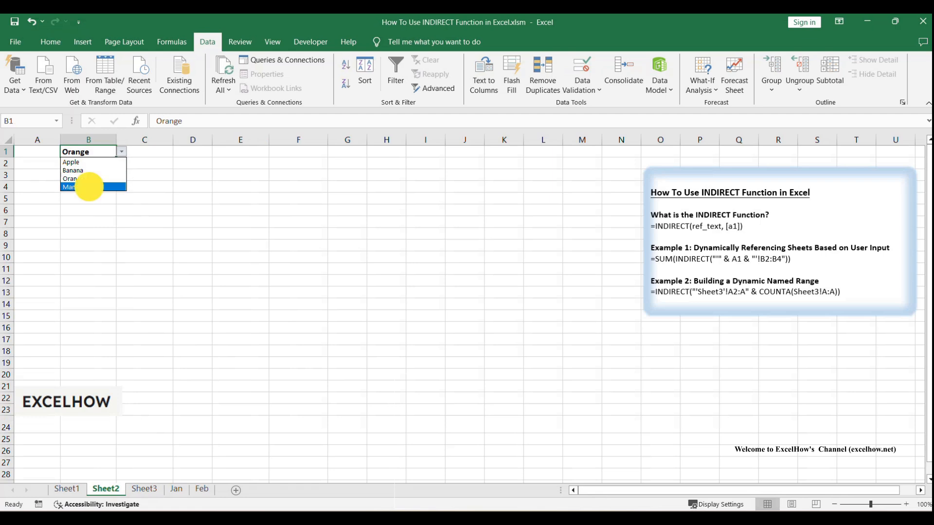
{"action": "left_click", "coordinate": [199, 198]}
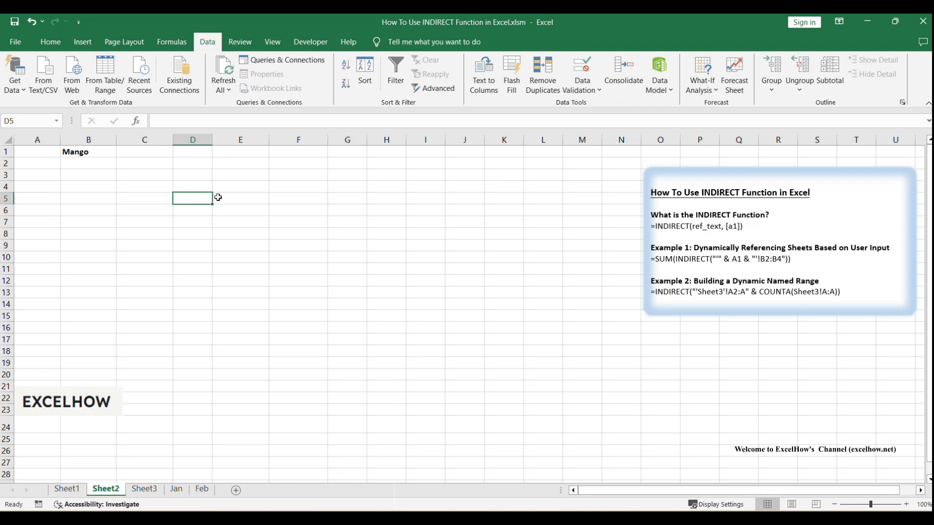
{"action": "left_click", "coordinate": [224, 198]}
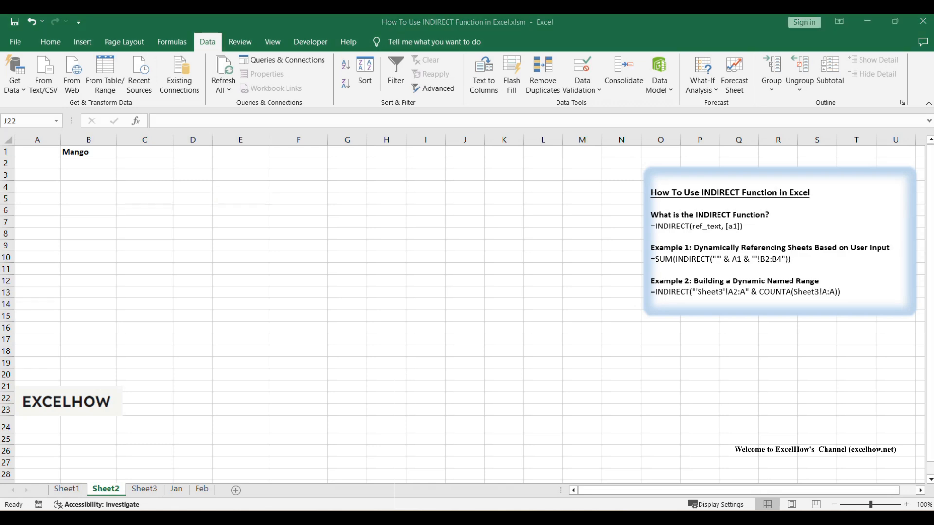